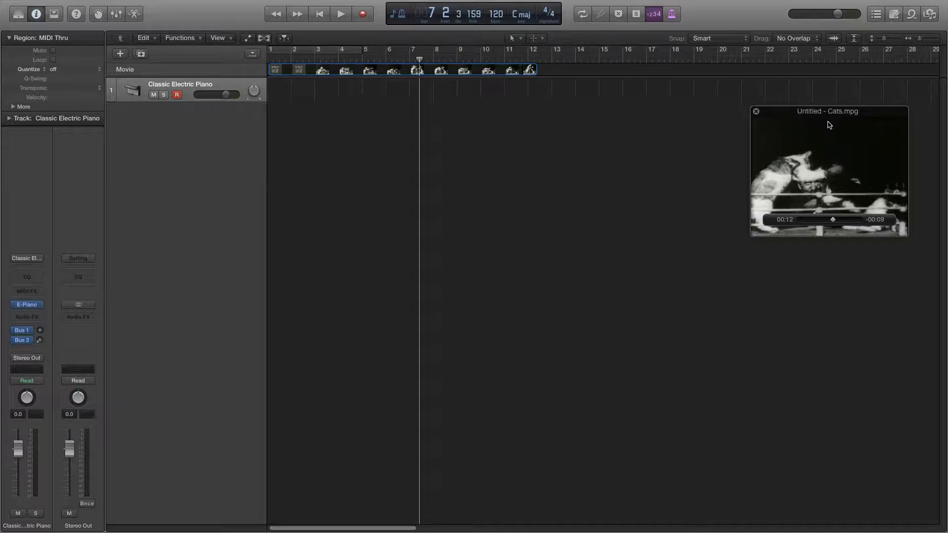
- Save the project in the Logic folder under the name "Cat fight"
key("super+s")
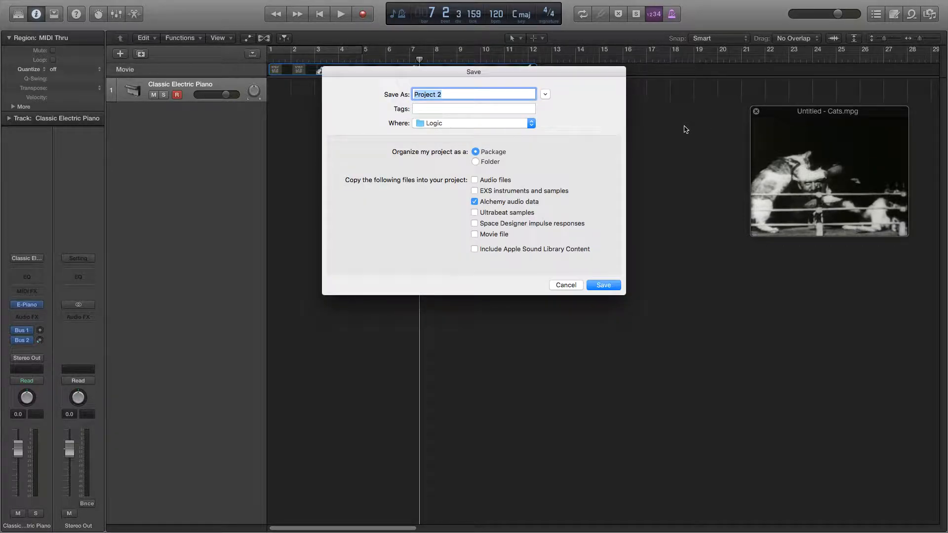
key("BackSpace")
type("Cat fight")
key("Return")
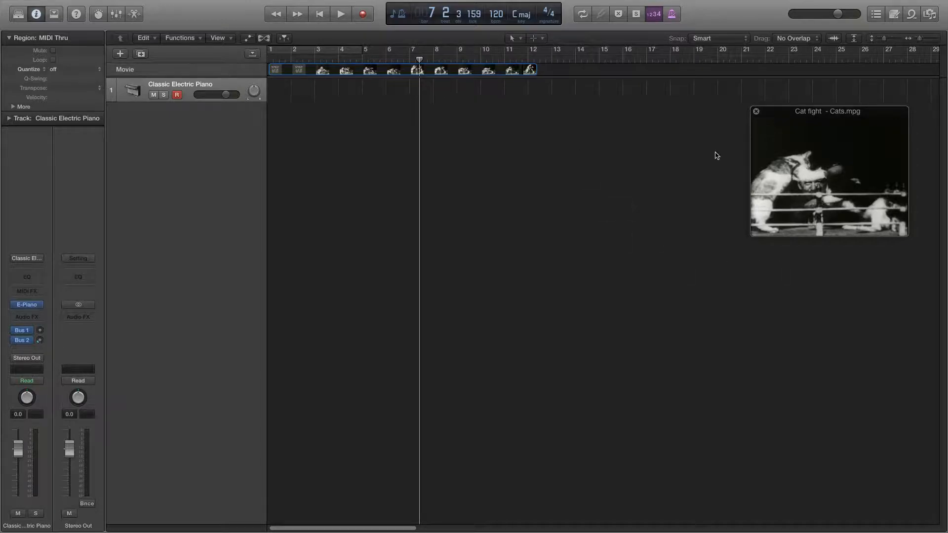
- Import "Large Indoor Boxing Crowd with Applause & Cheering.mp3" from the downloads as a new audio track starting at bar 1
mouse_move(859, 532)
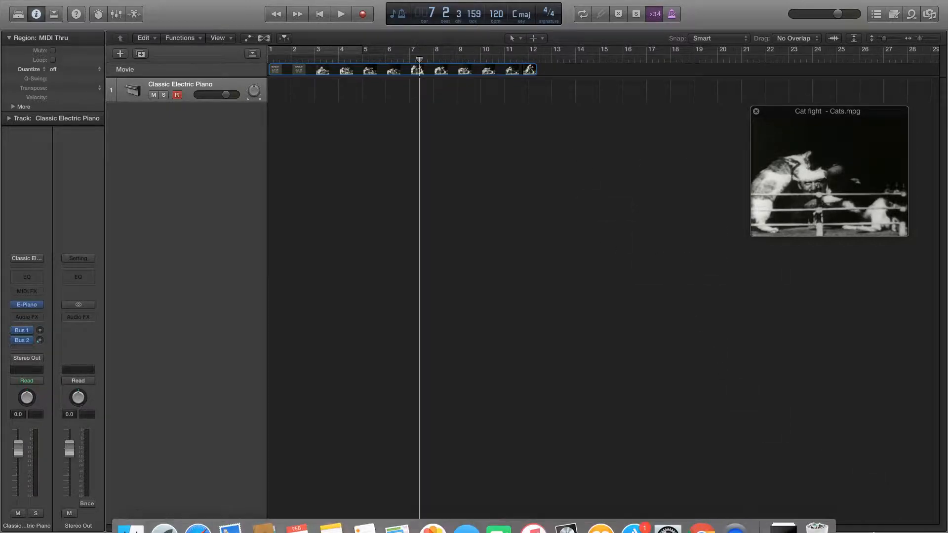
left_click(789, 519)
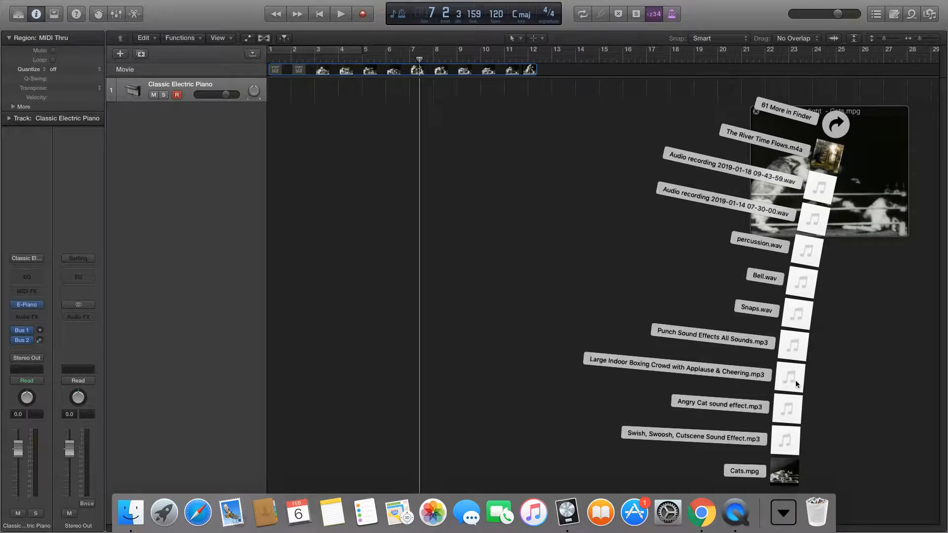
left_click_drag(795, 380, 314, 204)
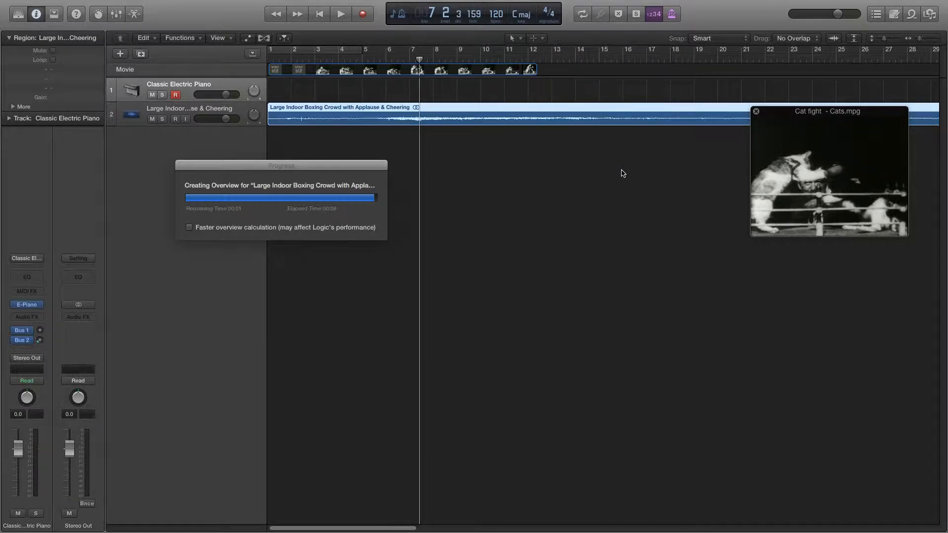
- Play the movie with the crowd audio from the project start through to the end of the clip at bar 12
key("Return")
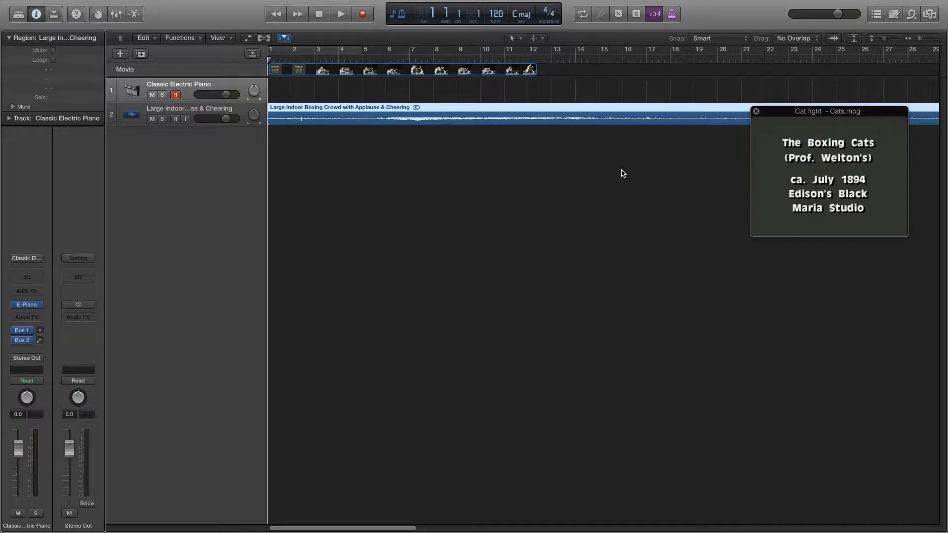
key("space")
mouse_move(848, 168)
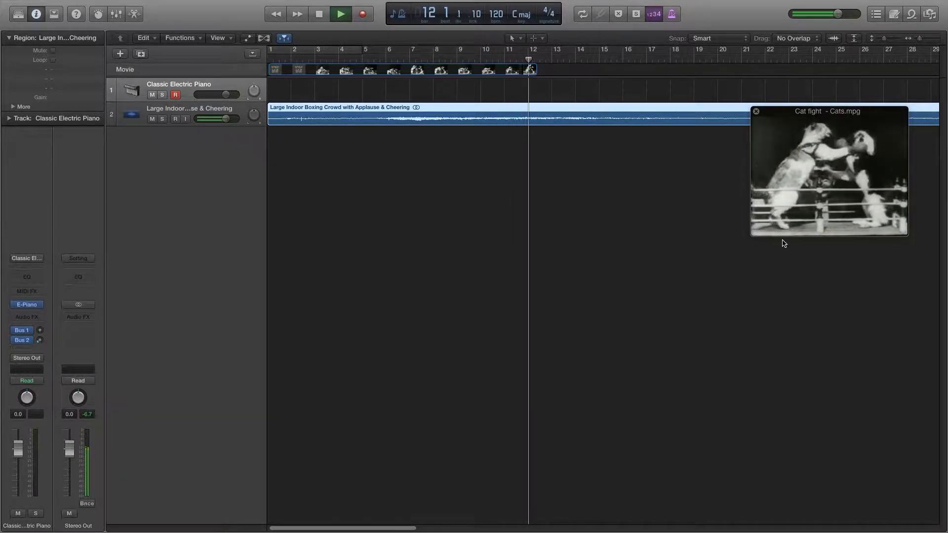
key("space")
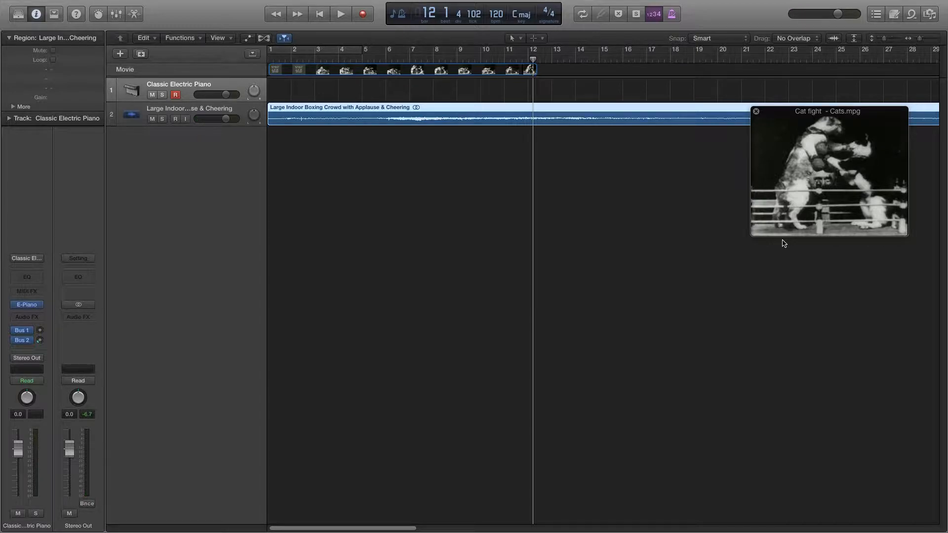
- Audition the crowd audio from bar 31 to about bar 32
scroll(697, 140, "right", 10)
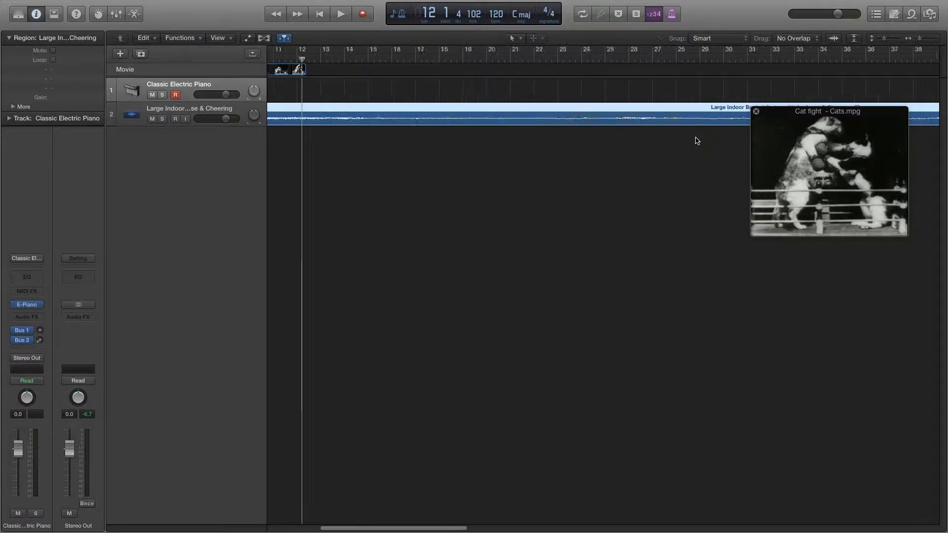
left_click(712, 61)
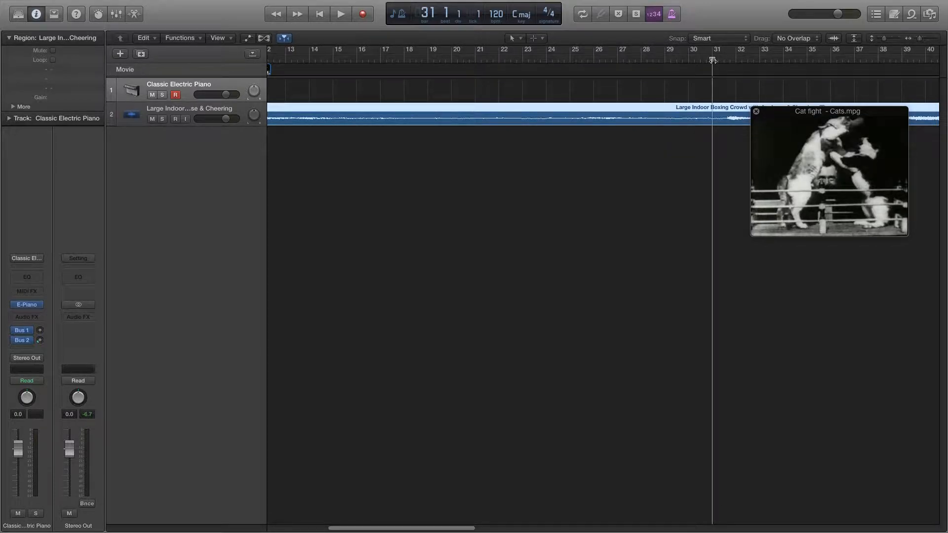
key("space")
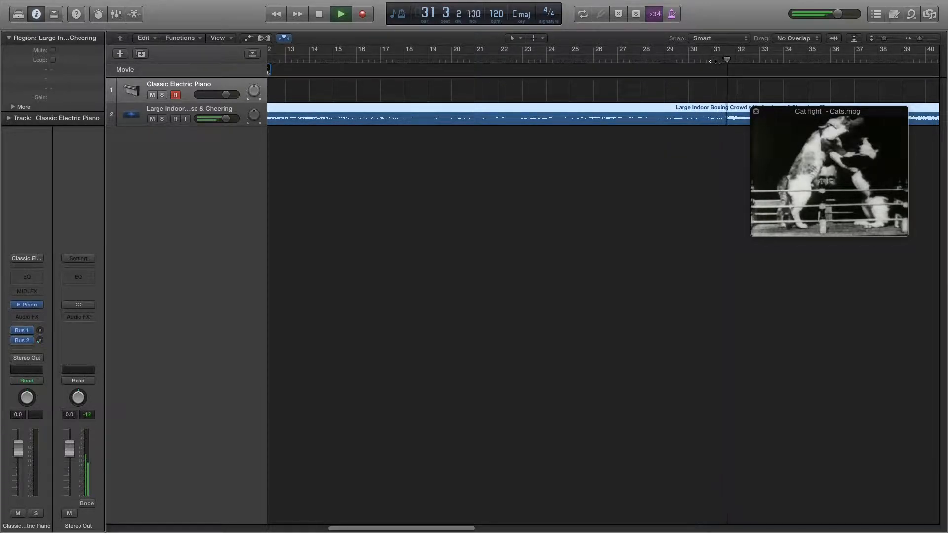
key("space")
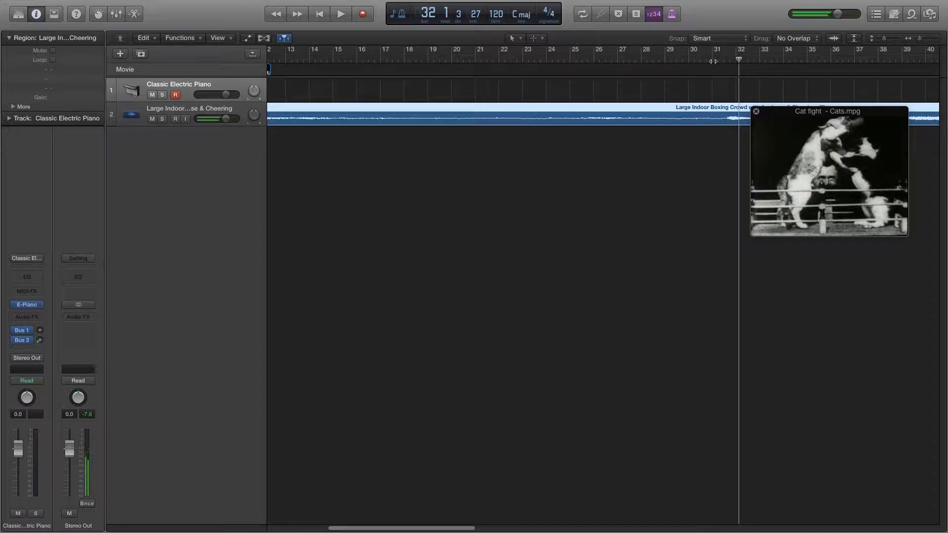
scroll(710, 177, "left", 5)
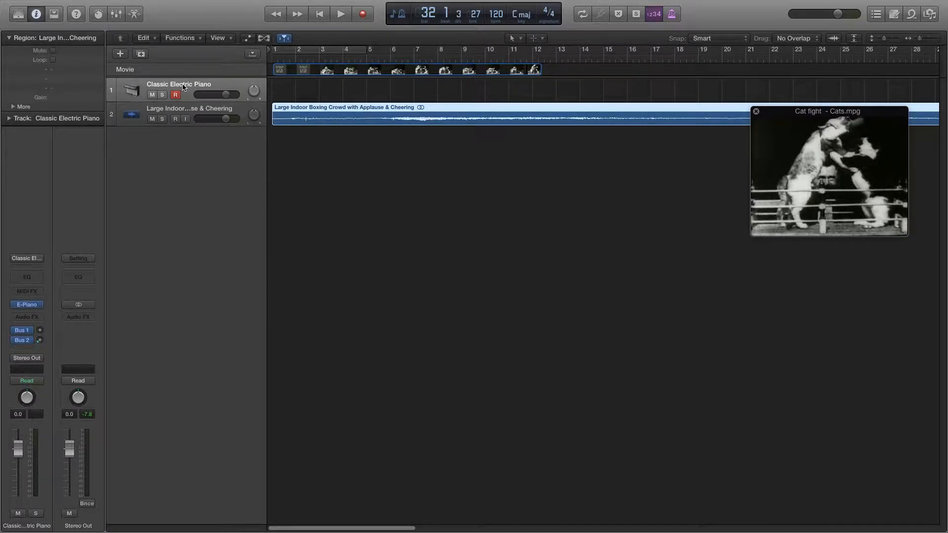
- Move the Classic Electric Piano track below the crowd track and replace its instrument with the EXS24 sampler
left_click_drag(182, 87, 196, 135)
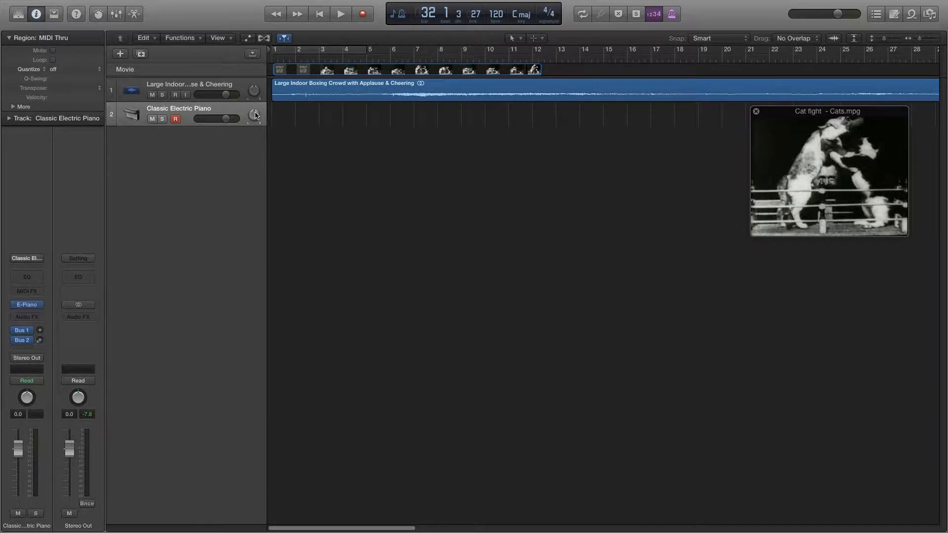
left_click(40, 306)
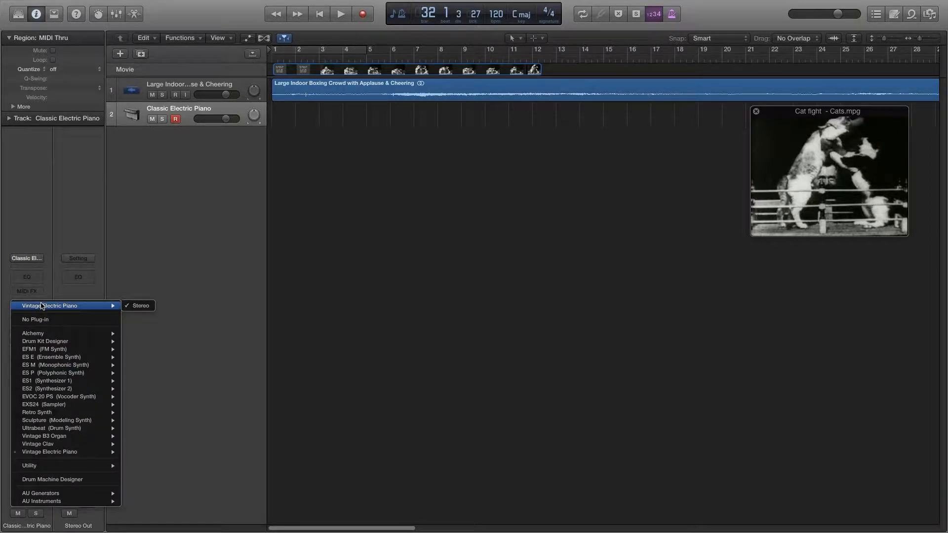
left_click(59, 405)
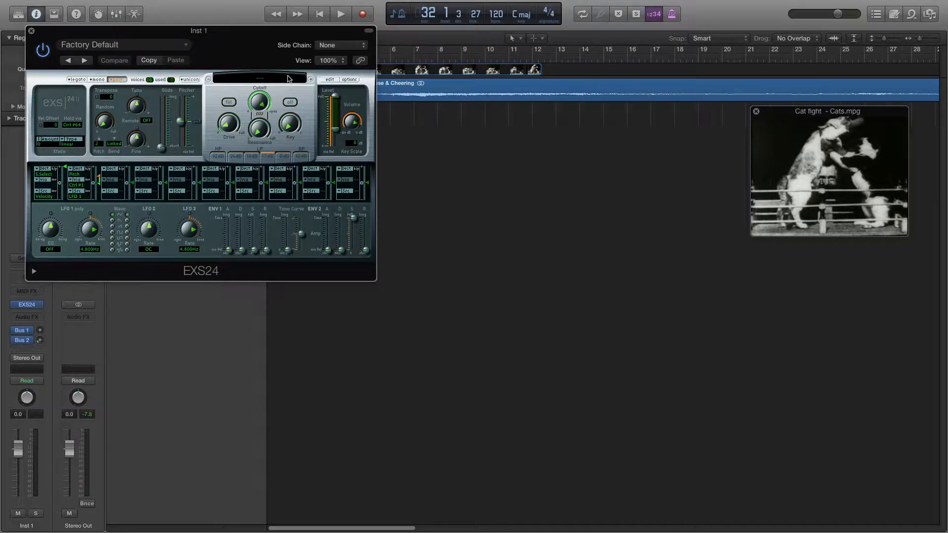
- Load the "cats" sampler instrument into the EXS24 and open its instrument editor
left_click(288, 78)
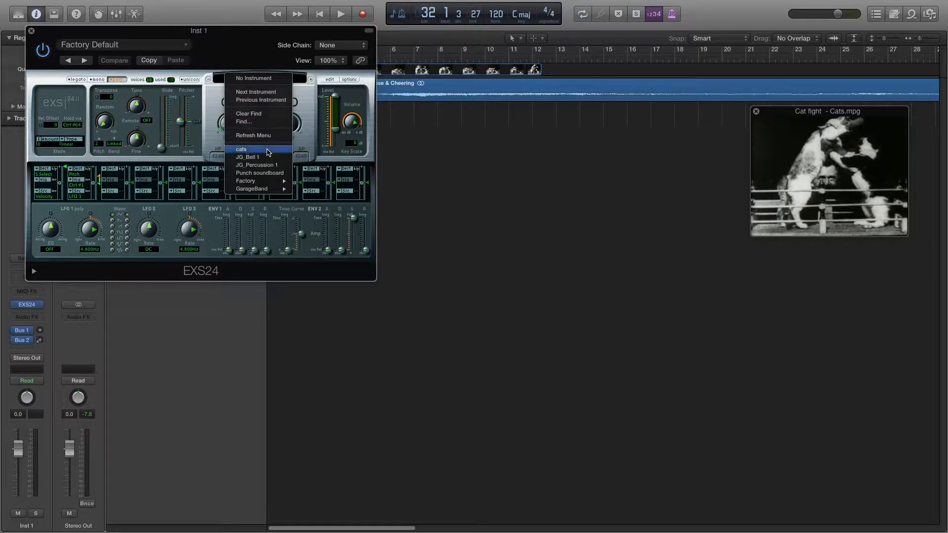
left_click(268, 152)
left_click(327, 80)
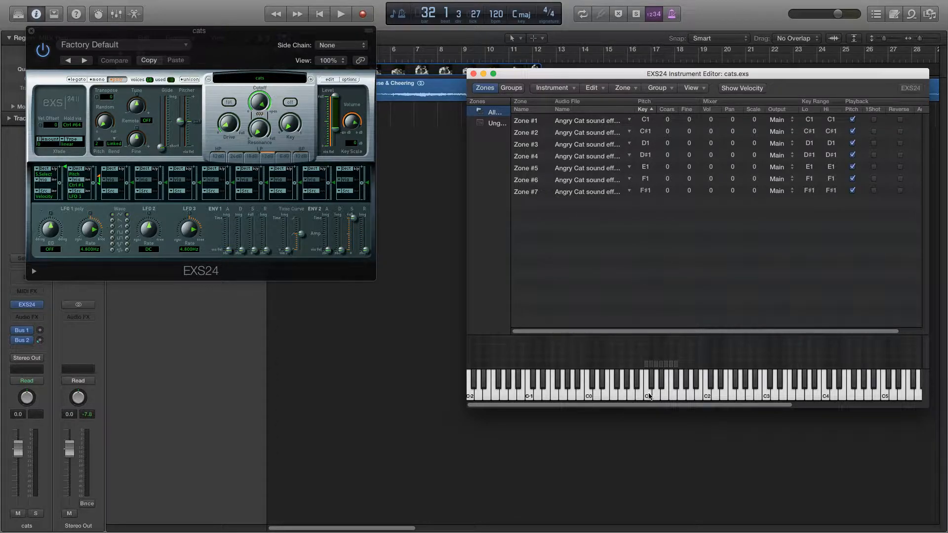
- Audition several cat sound zones between C1 and F#1 on the instrument editor's keyboard
left_click(649, 396)
left_click(665, 393)
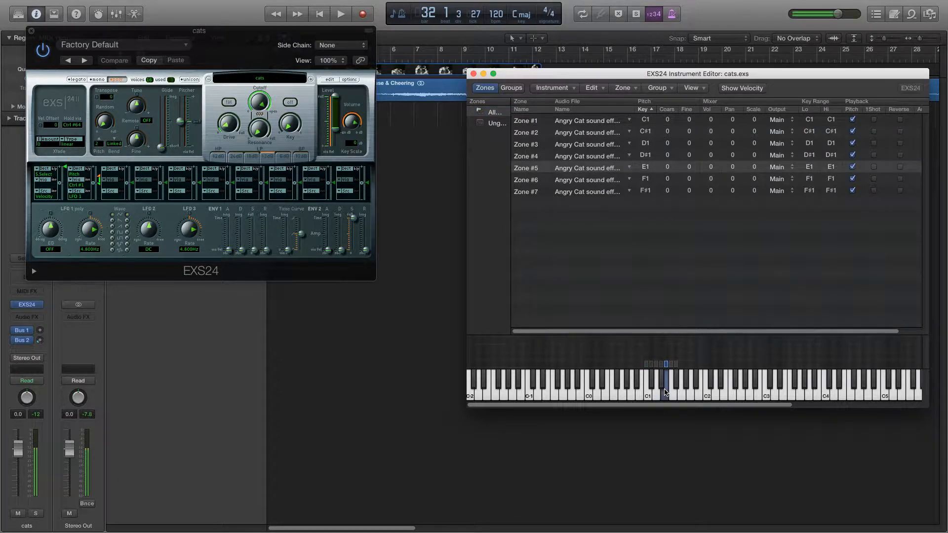
left_click(673, 392)
left_click(663, 384)
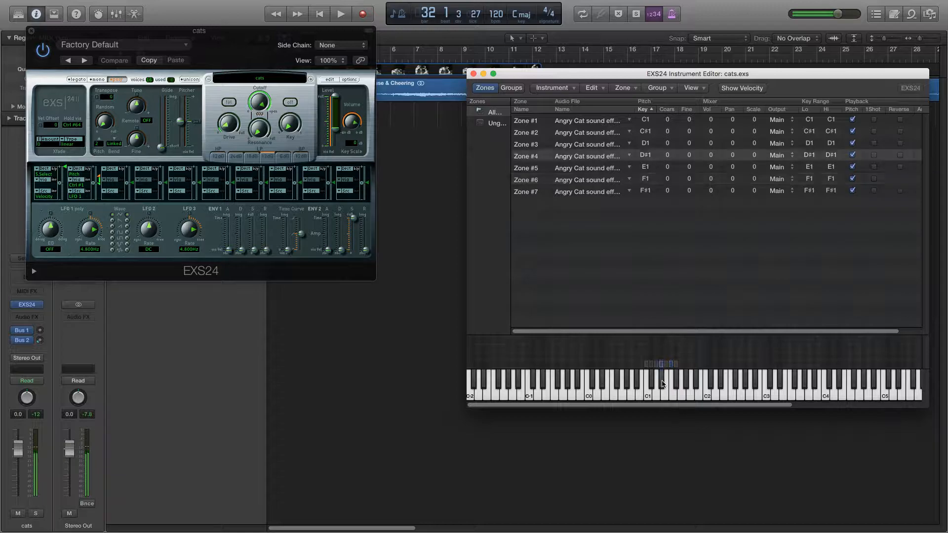
left_click(678, 379)
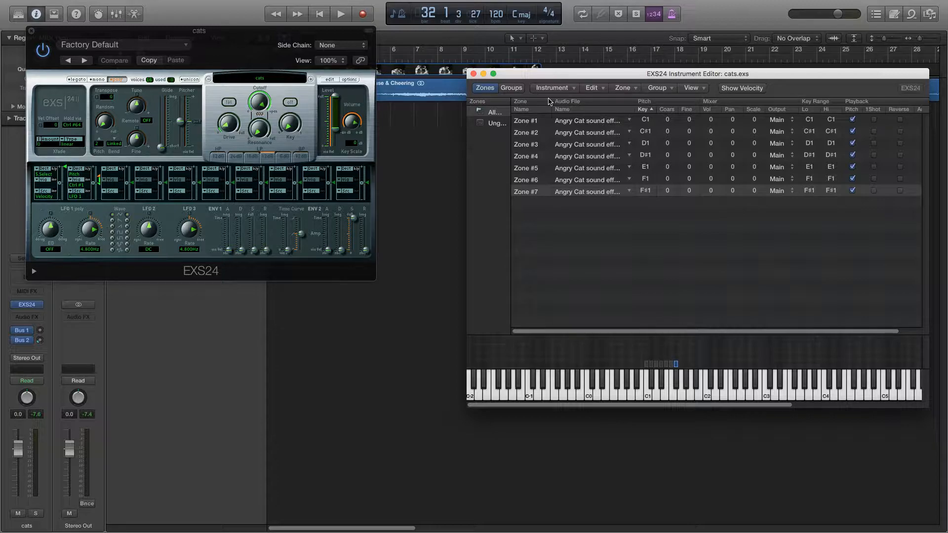
- Move the EXS24 and instrument editor windows clear of the tracks, select the cats track and briefly run playback
left_click_drag(313, 32, 404, 212)
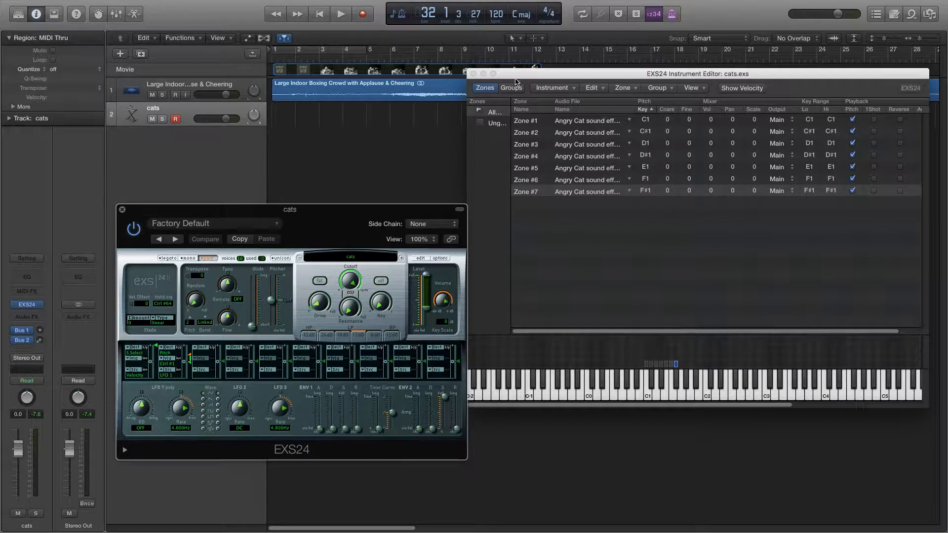
left_click_drag(508, 80, 525, 191)
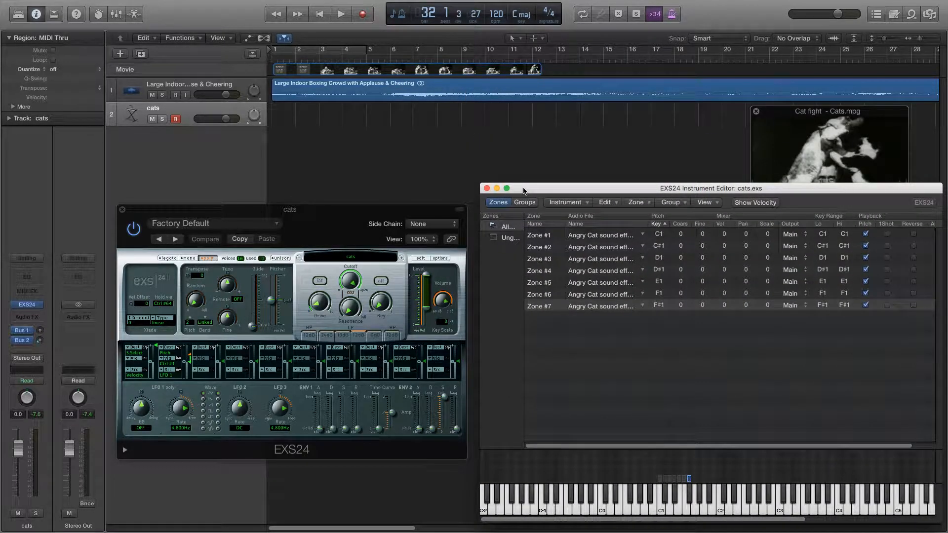
left_click(207, 113)
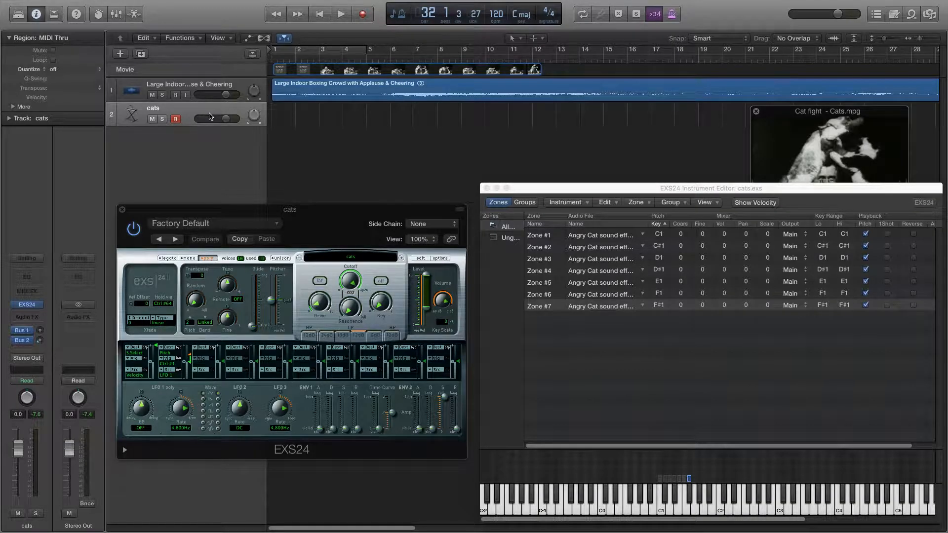
key("space")
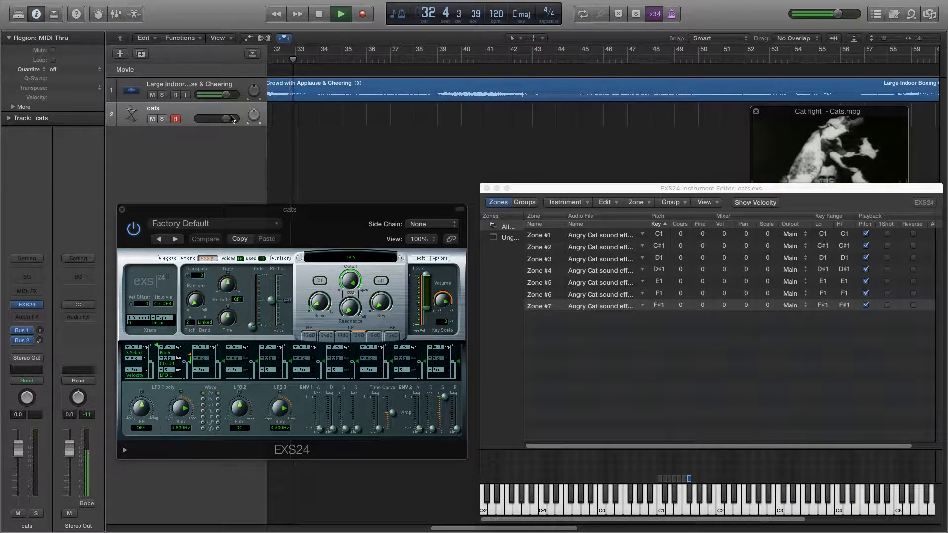
key("space")
- Shift the EXS24 window slightly, close the instrument editor and select the cats track
left_click_drag(363, 215, 341, 165)
left_click(487, 188)
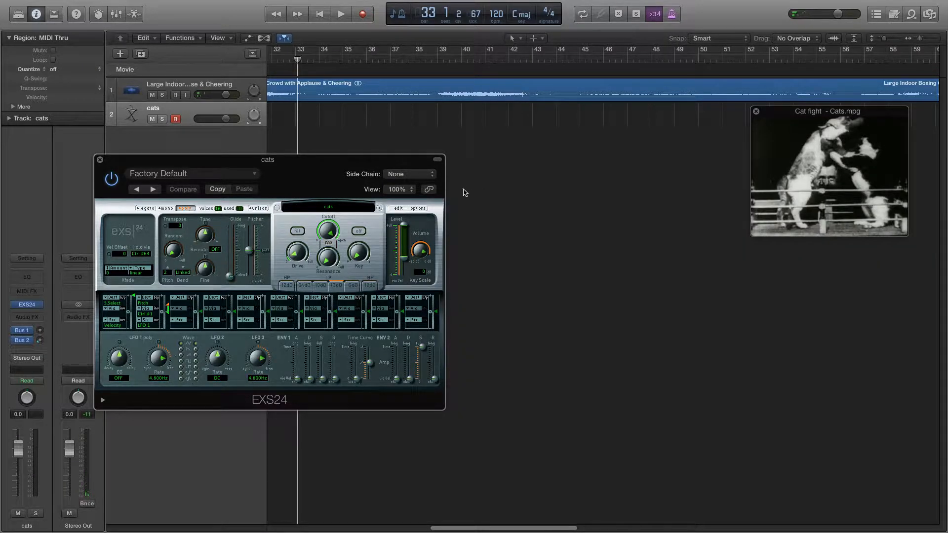
left_click(208, 118)
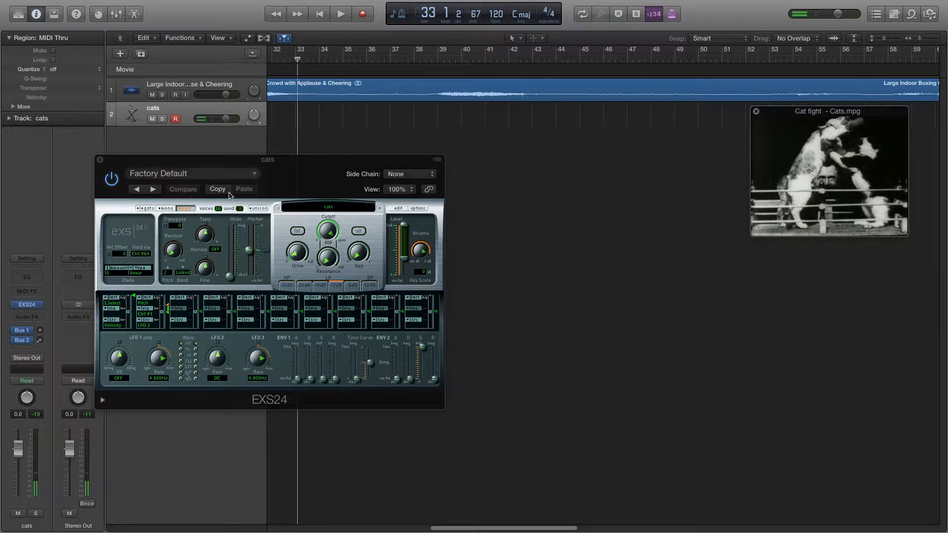
- Return the playhead to the project start and briefly play the opening
key("Return")
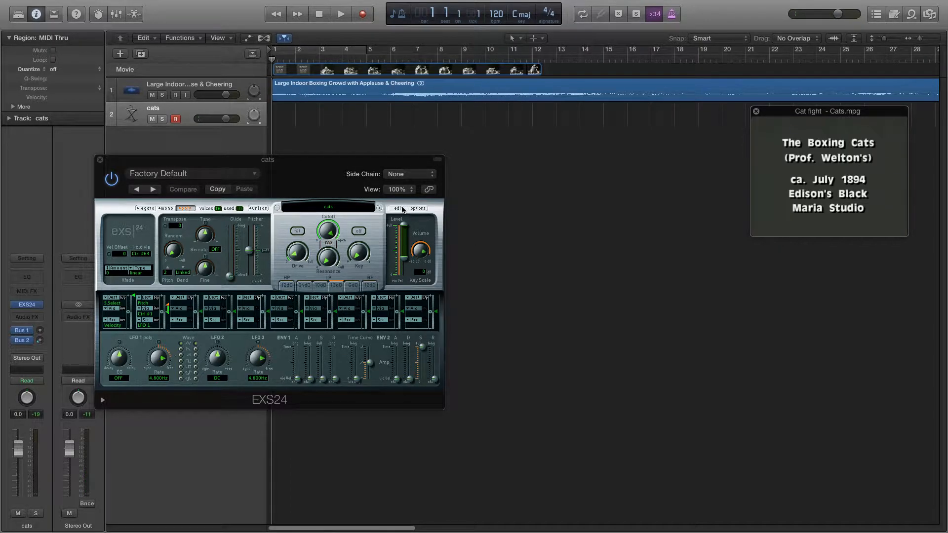
key("space")
key("space")
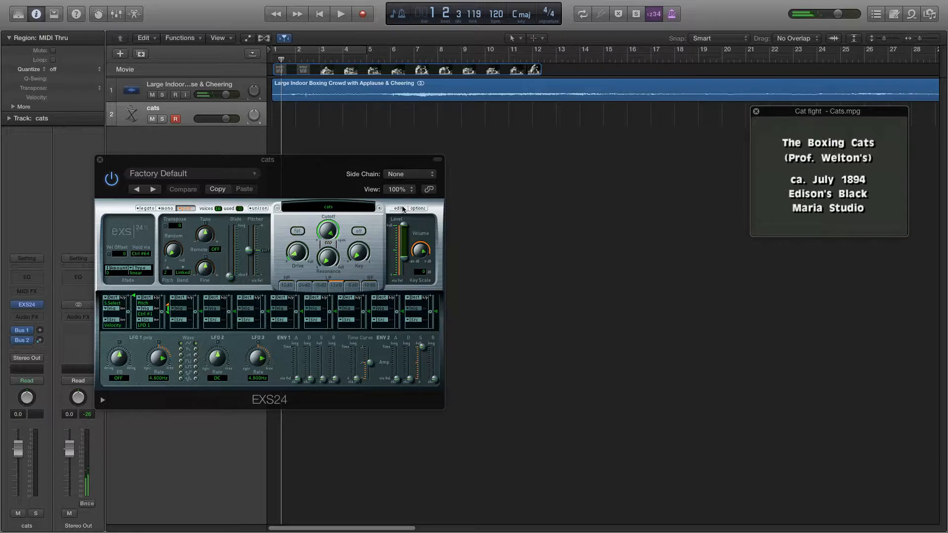
- Reopen the cats instrument editor, audition its zones from C1 up to F#1, and move the EXS24 window clear of the tracks
left_click_drag(324, 167, 358, 142)
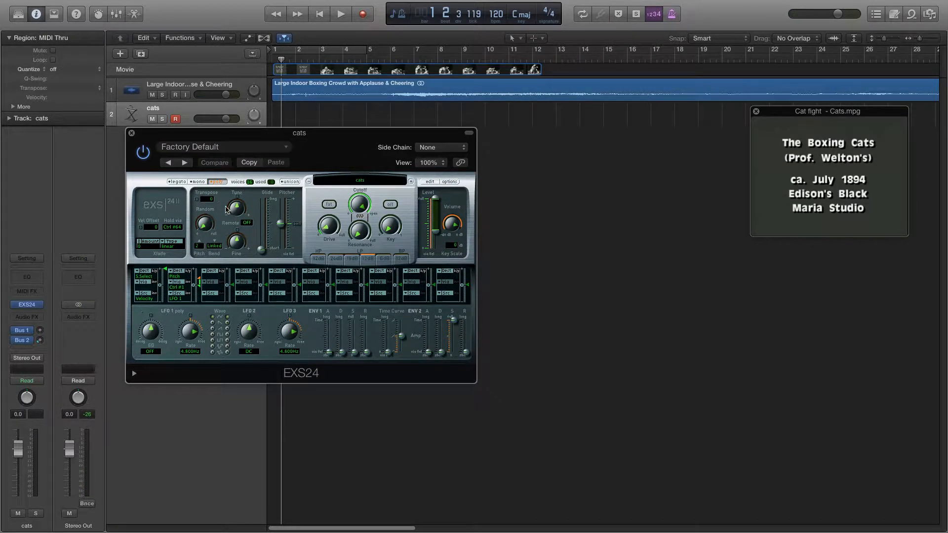
left_click(431, 182)
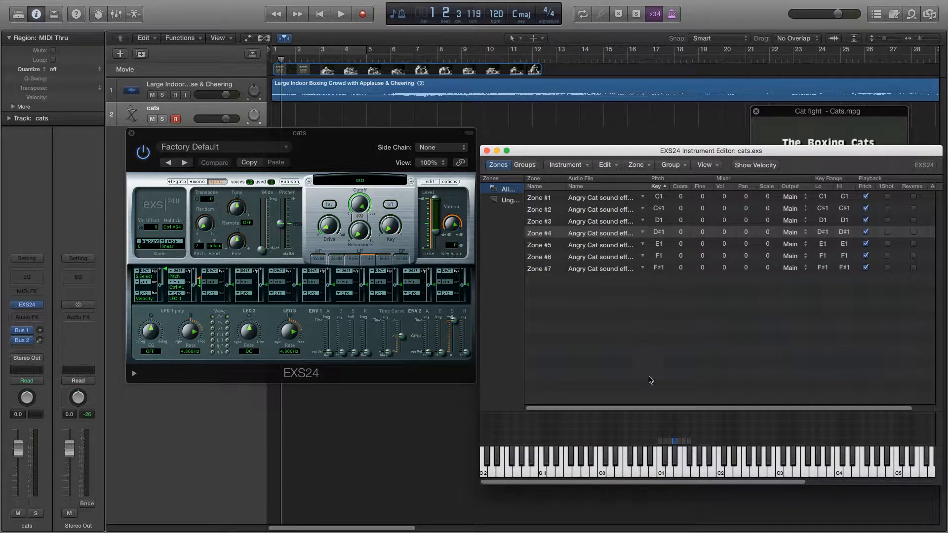
left_click(663, 463)
left_click(666, 466)
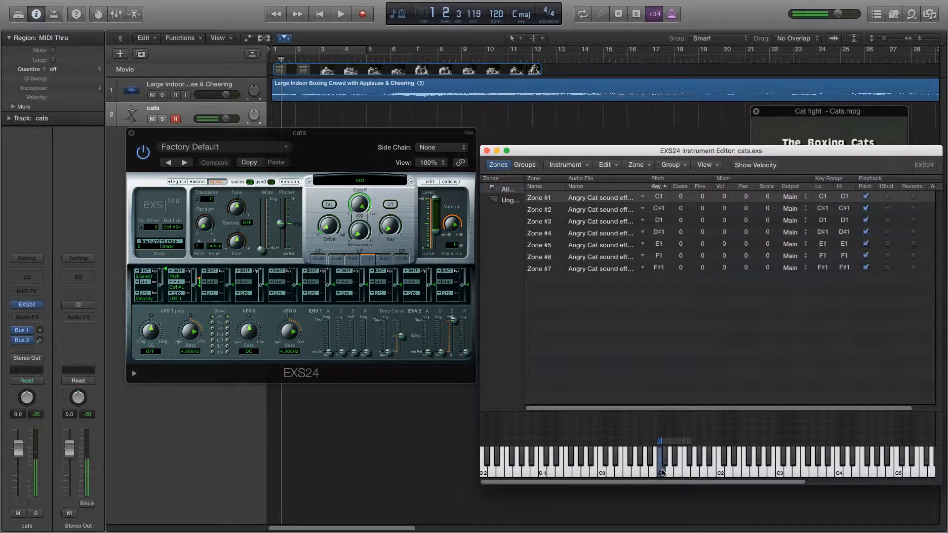
left_click(671, 466)
left_click(675, 461)
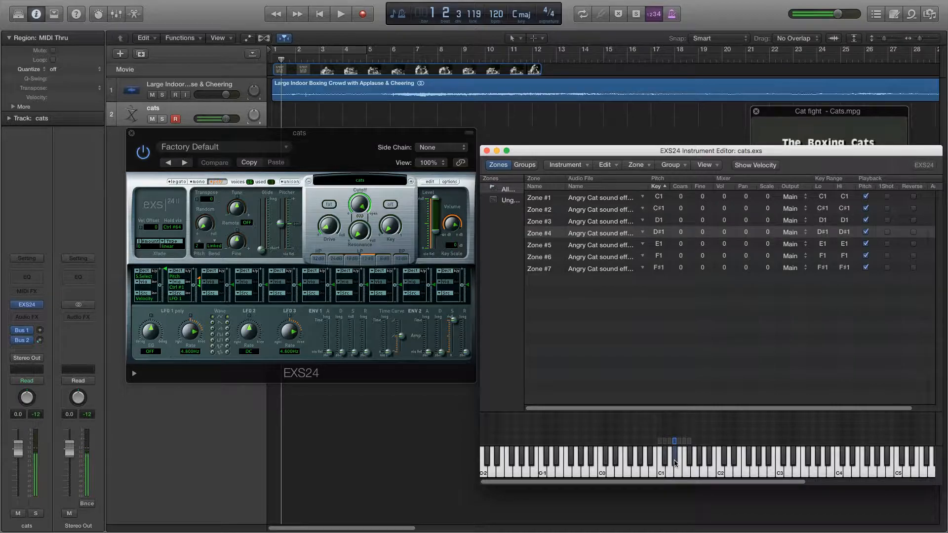
left_click(680, 470)
left_click(684, 469)
left_click(689, 463)
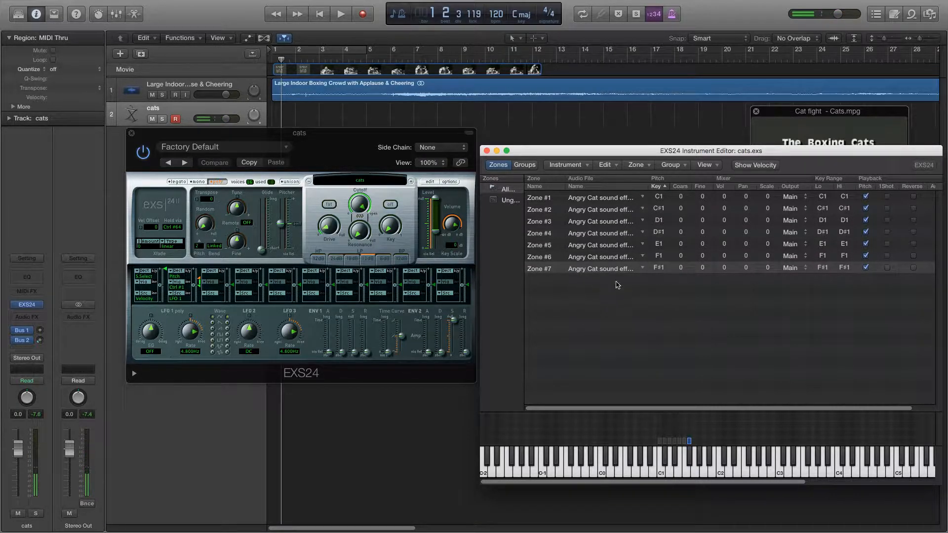
left_click_drag(312, 149, 314, 247)
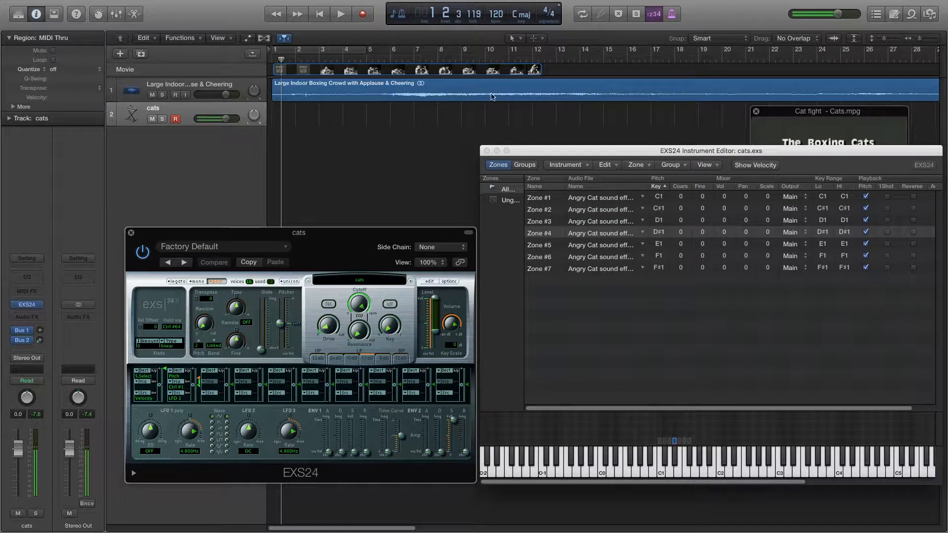
- Move the instrument editor clear of the movie window and play the opening through about bar 5
left_click_drag(589, 150, 607, 305)
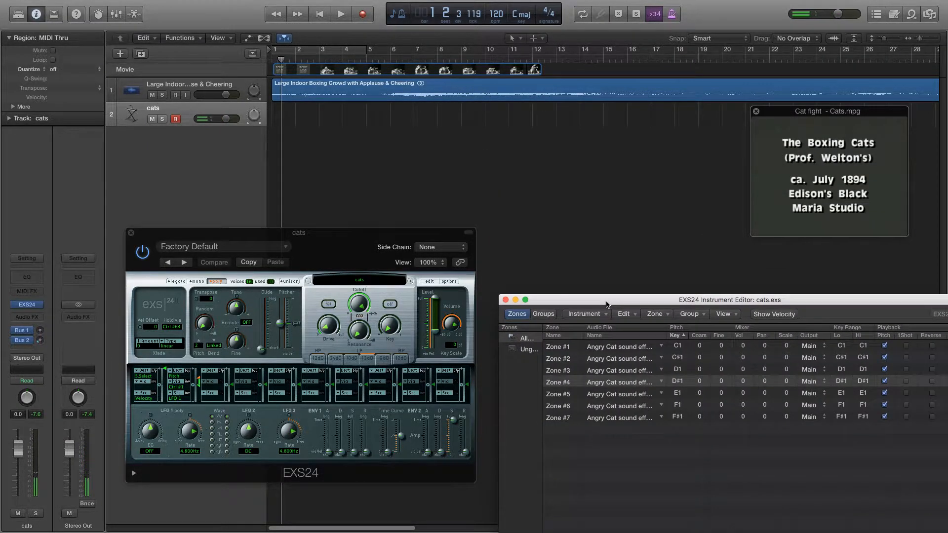
key("space")
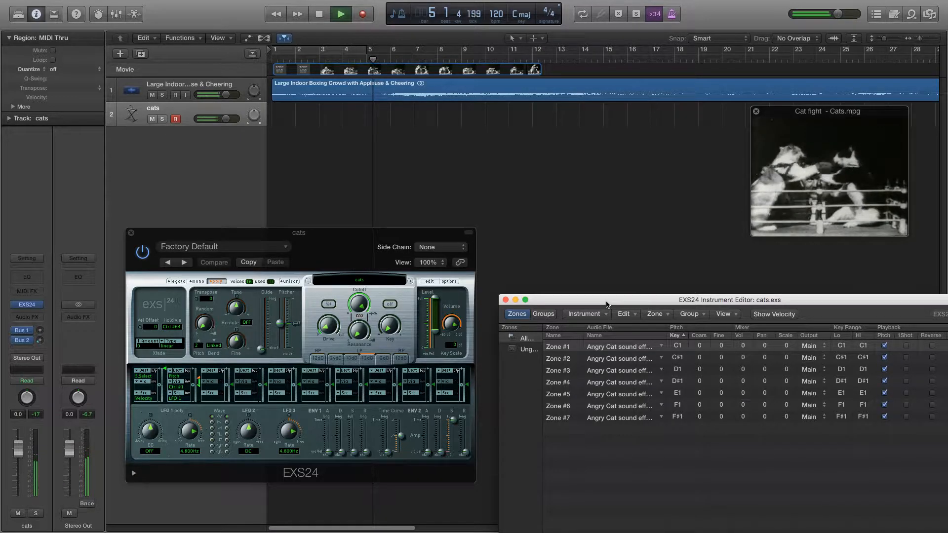
key("space")
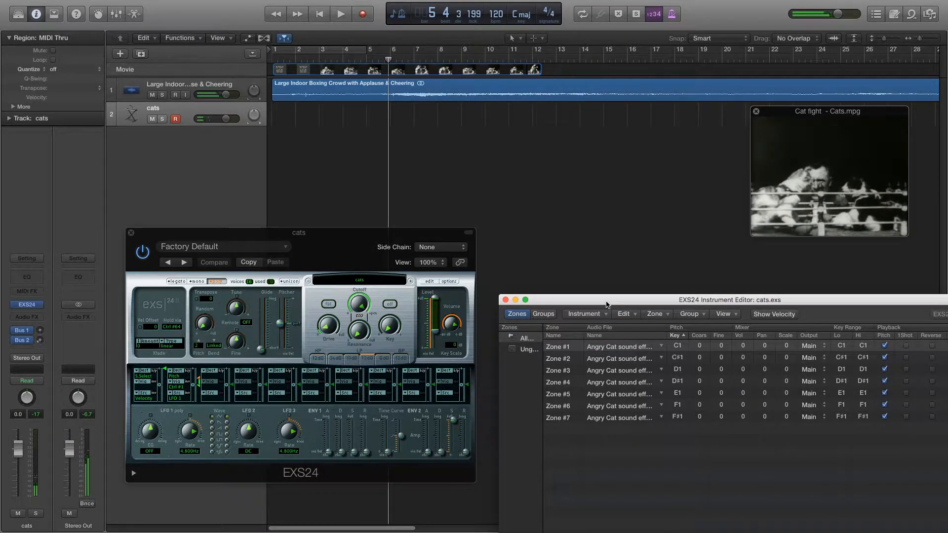
- Lower the crowd track's volume to about -14.6 dB and raise the cats track's volume to about 3.5 dB
left_click(238, 97)
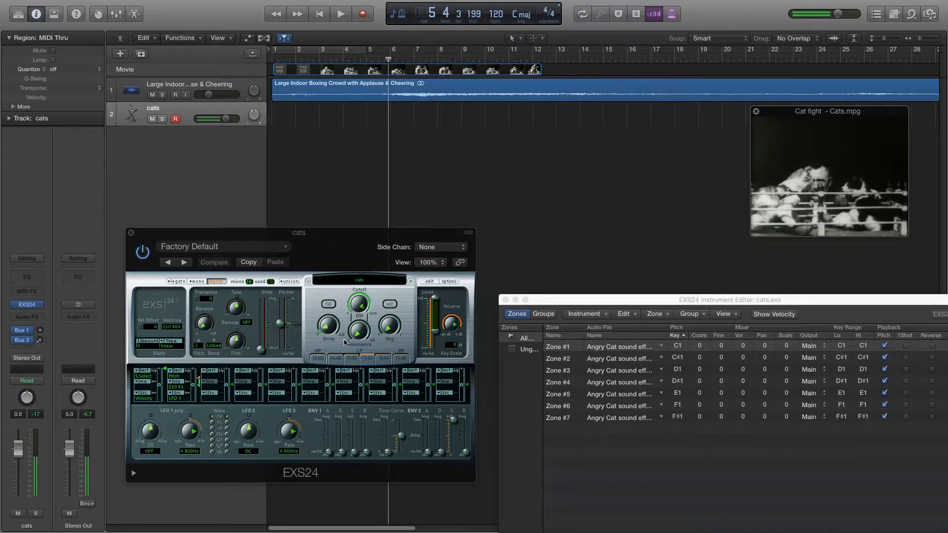
left_click_drag(335, 326, 332, 300)
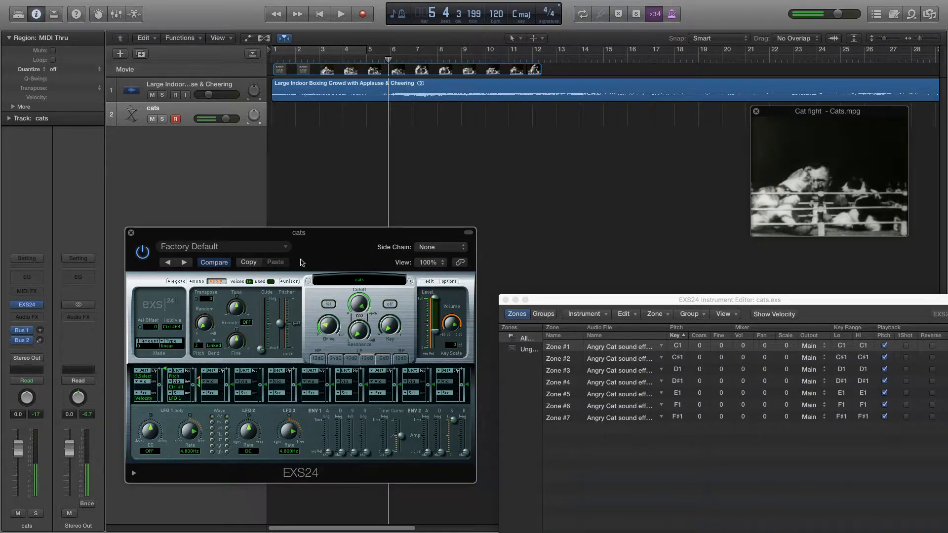
left_click_drag(231, 120, 246, 123)
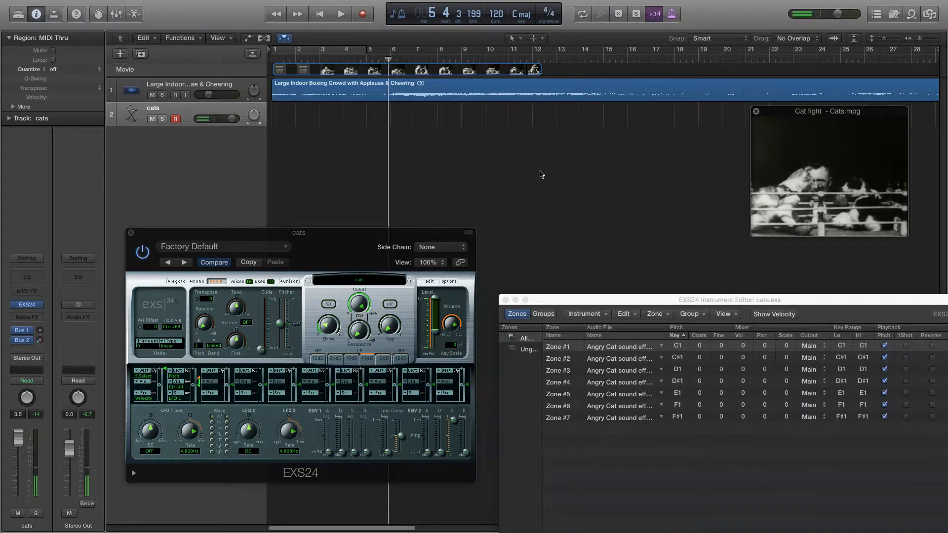
- Play the movie from the project start through bar 12 while rehearsing the cat sounds, and return to the start
key("Return")
key("space")
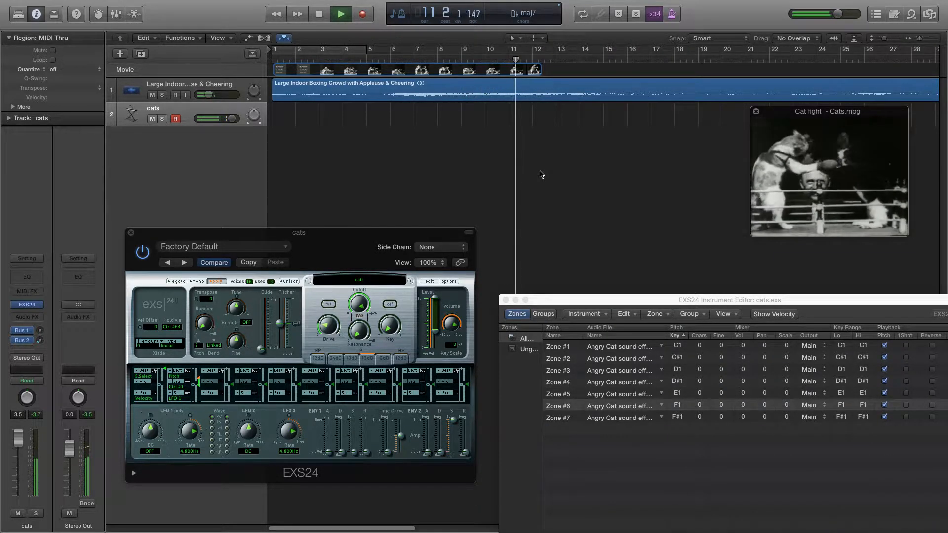
key("space")
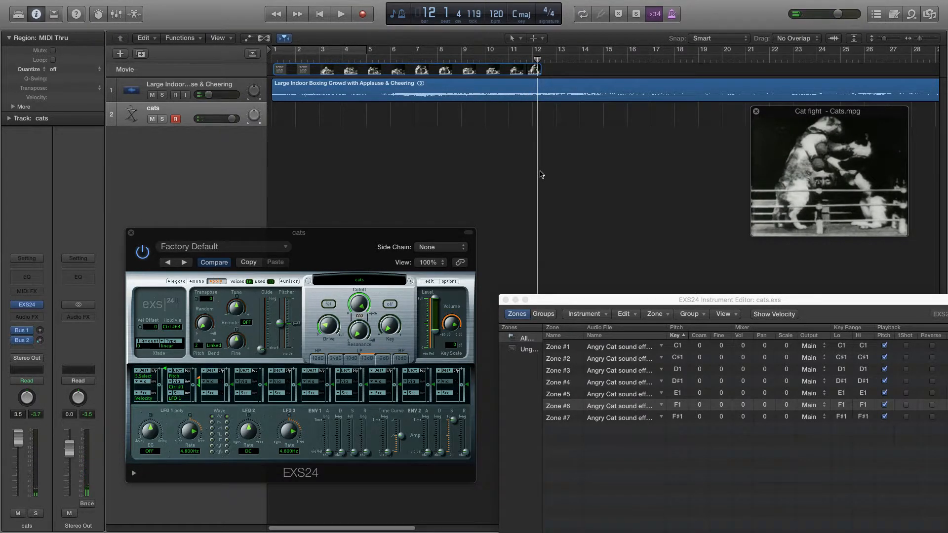
key("Return")
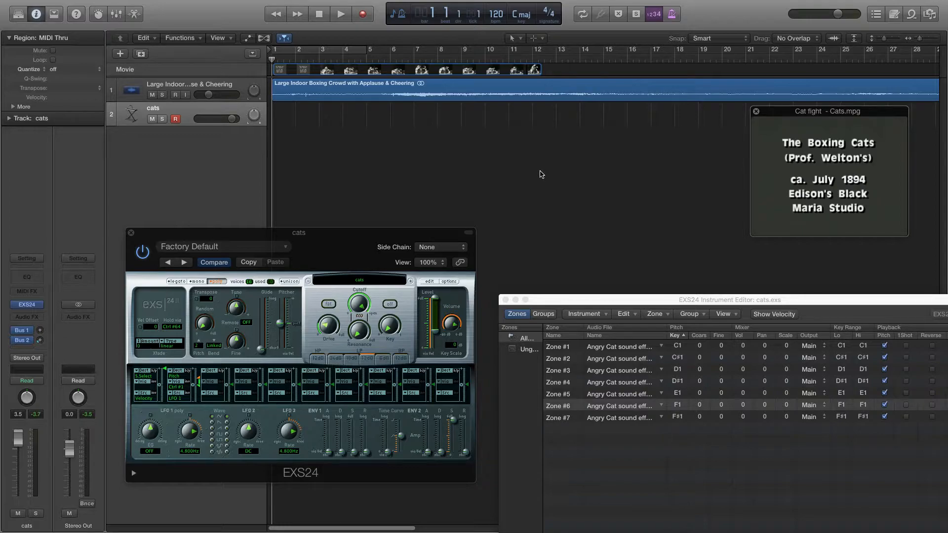
- Close the instrument editor, show the Musical Typing keyboard below the movie window and set its octave to C1
left_click(506, 300)
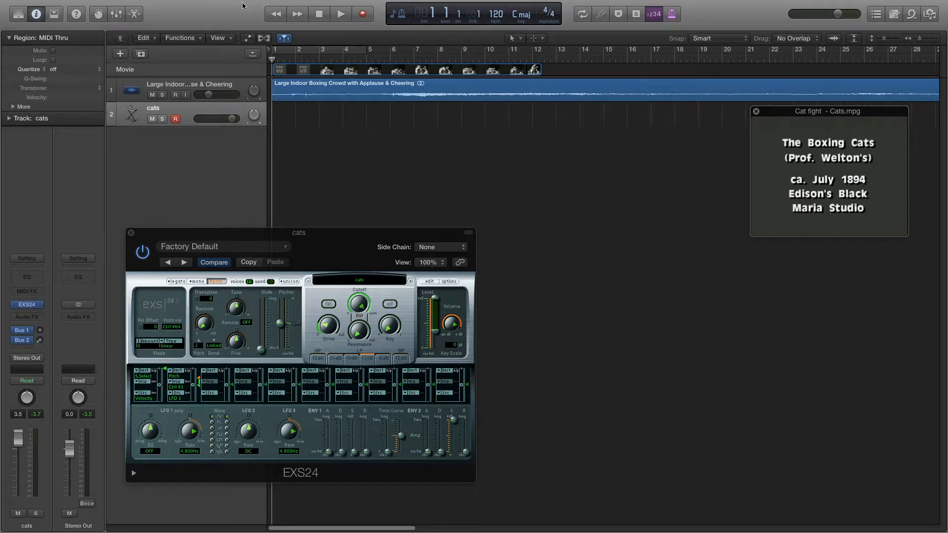
left_click(264, 5)
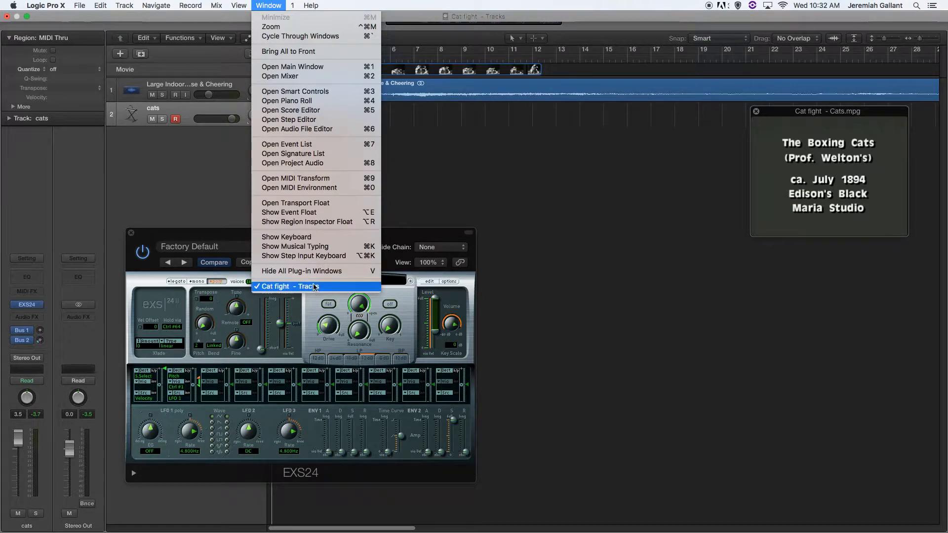
left_click(307, 247)
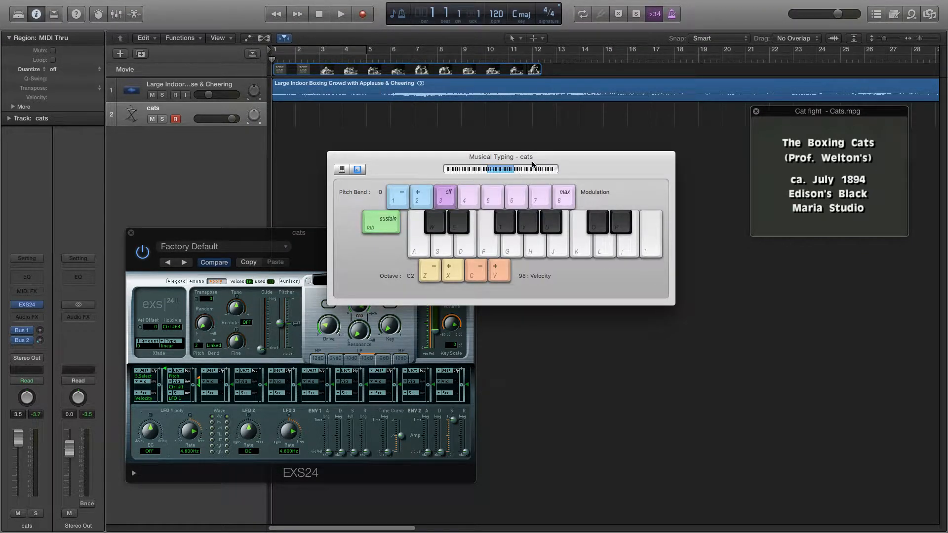
left_click_drag(532, 165, 742, 315)
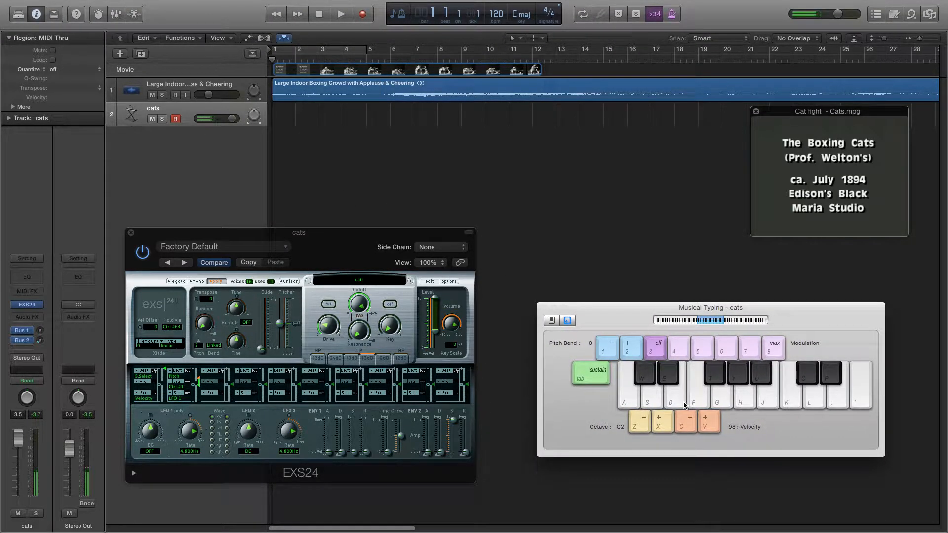
key("a")
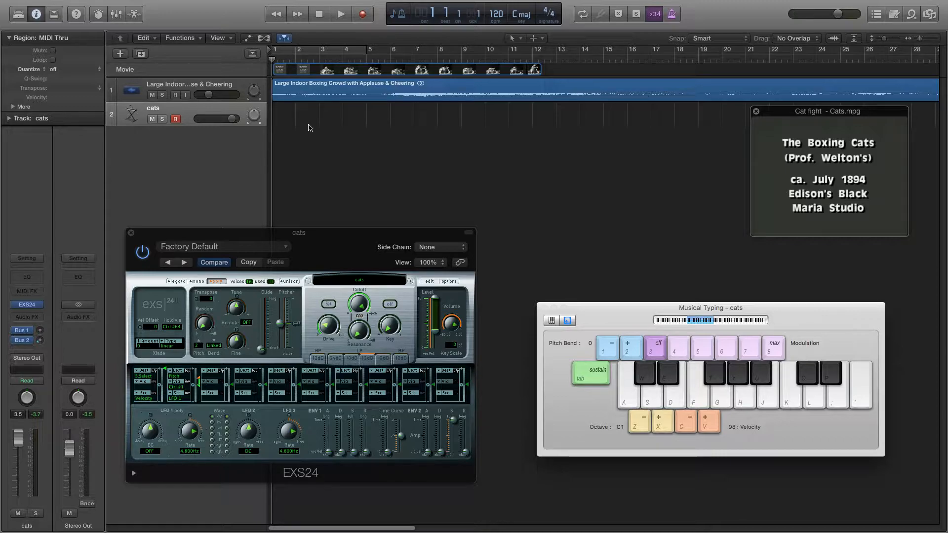
- Record a performance of varied cat sounds on the cats track in time with the movie, from bar 1 to about bar 9
left_click(363, 16)
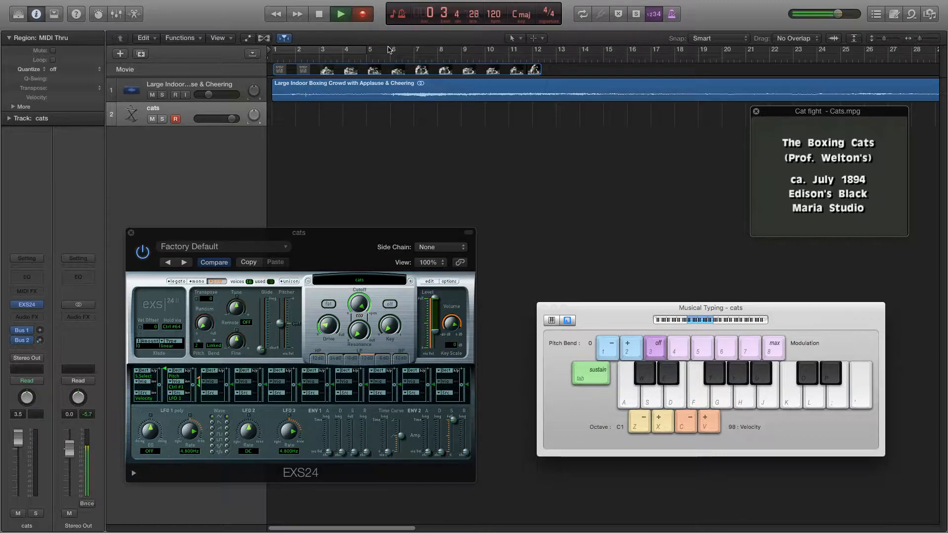
key("a")
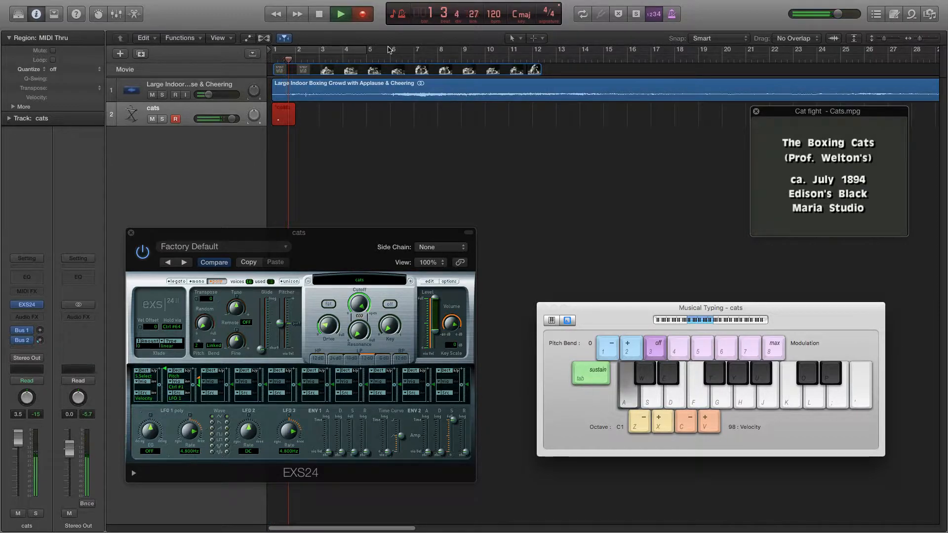
key("e")
key("a")
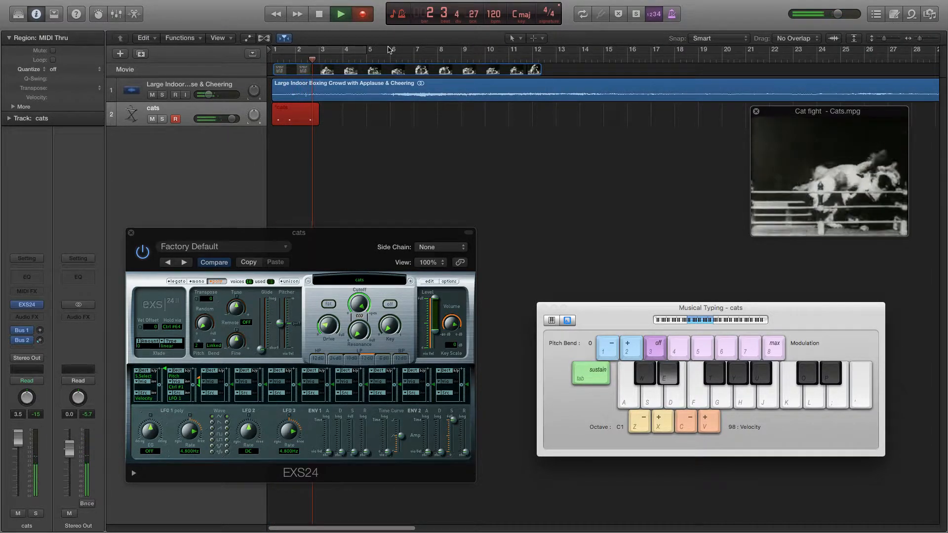
key("a")
key("f")
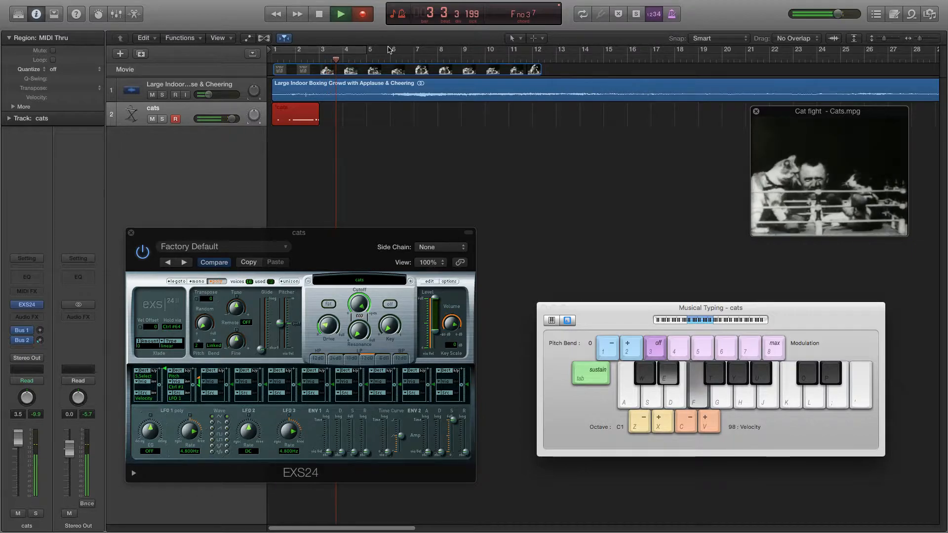
key("w")
key("t")
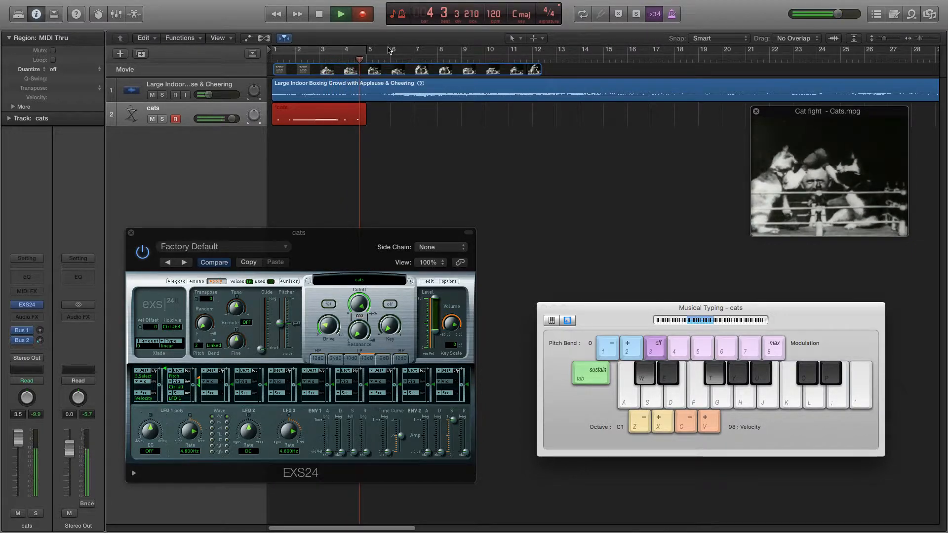
key("a")
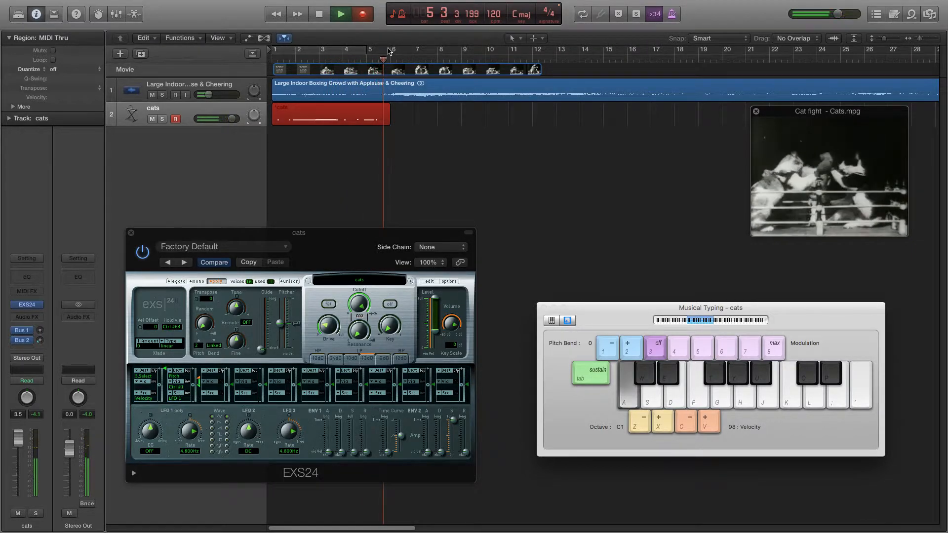
key("d")
key("a")
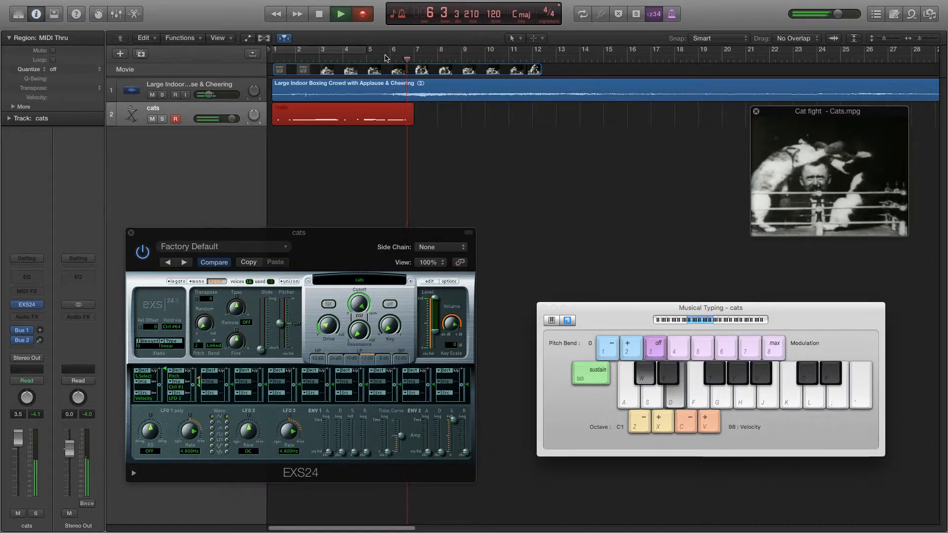
key("w")
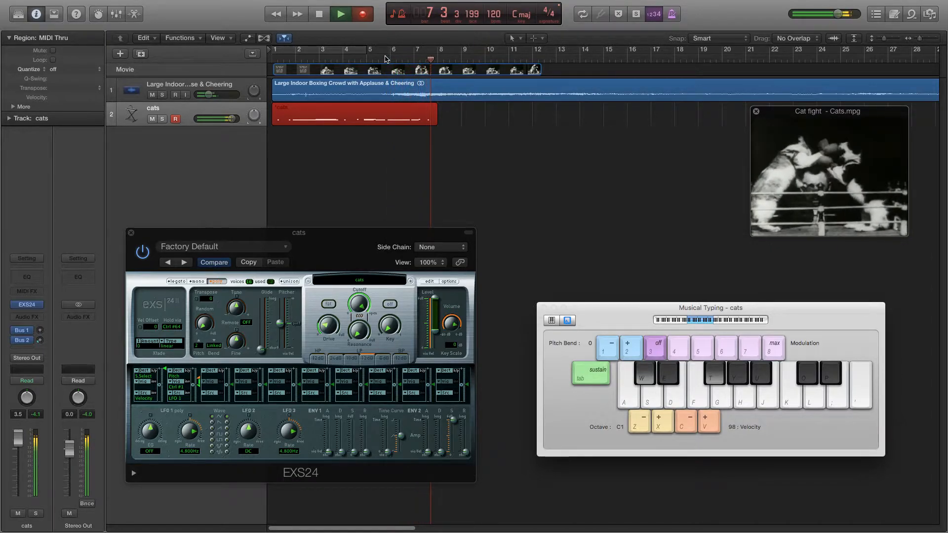
key("g")
key("w")
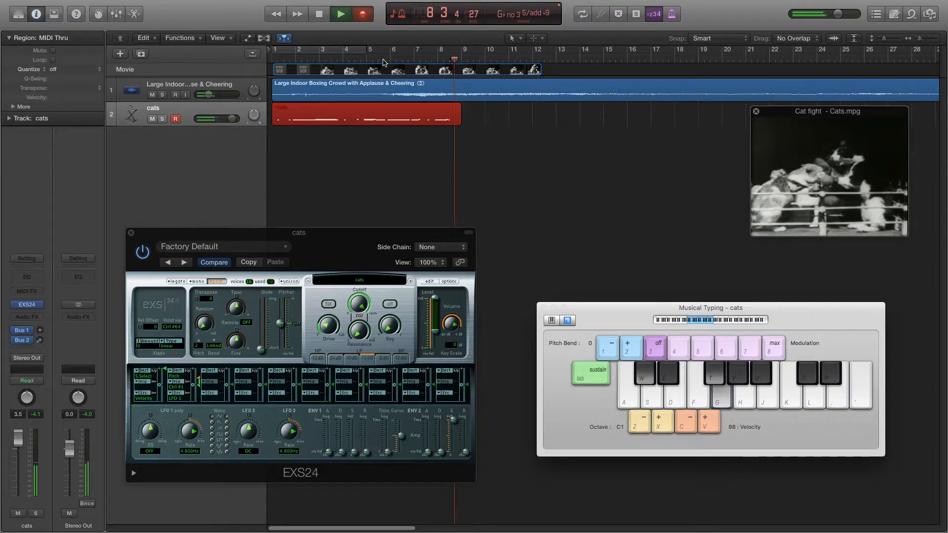
key("space")
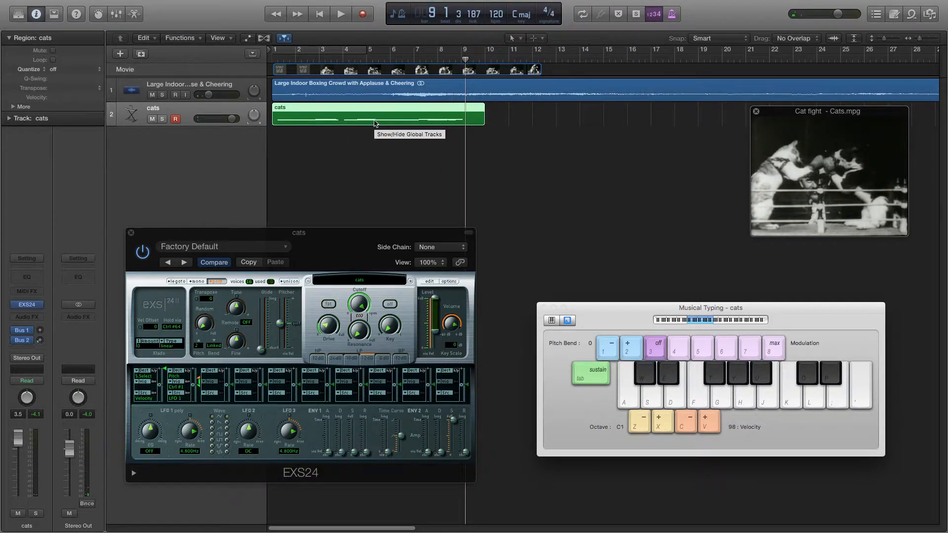
- Play the recorded cats region against the movie from the project start to the end of bar 6
key("Return")
key("space")
key("a")
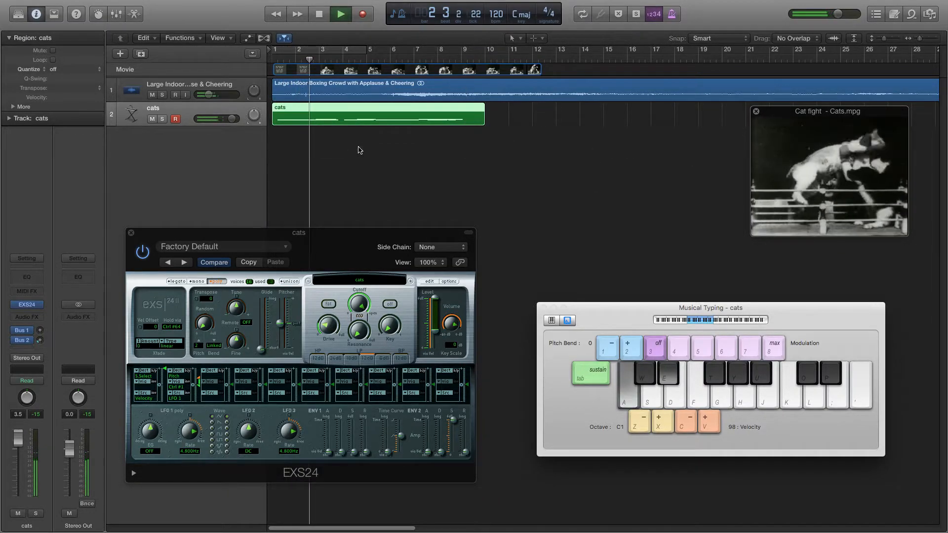
key("a")
key("f")
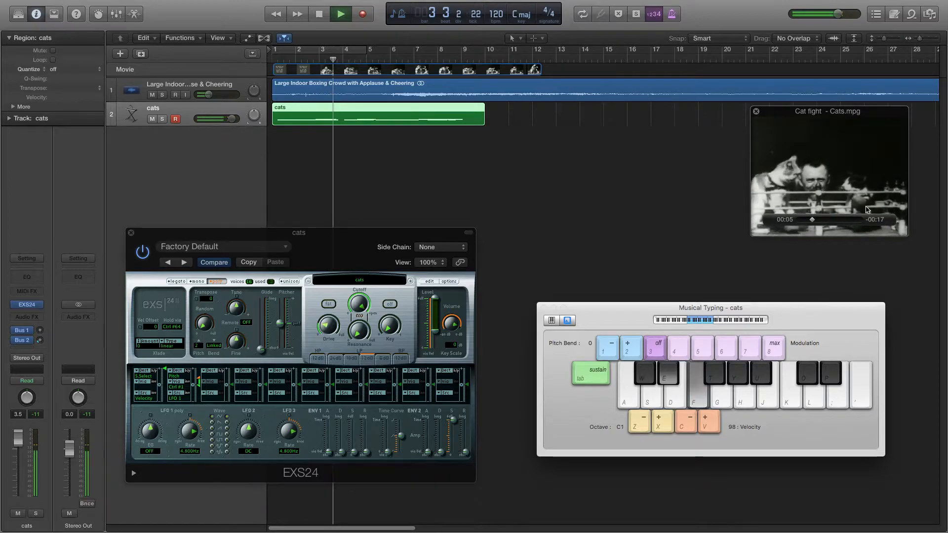
mouse_move(828, 198)
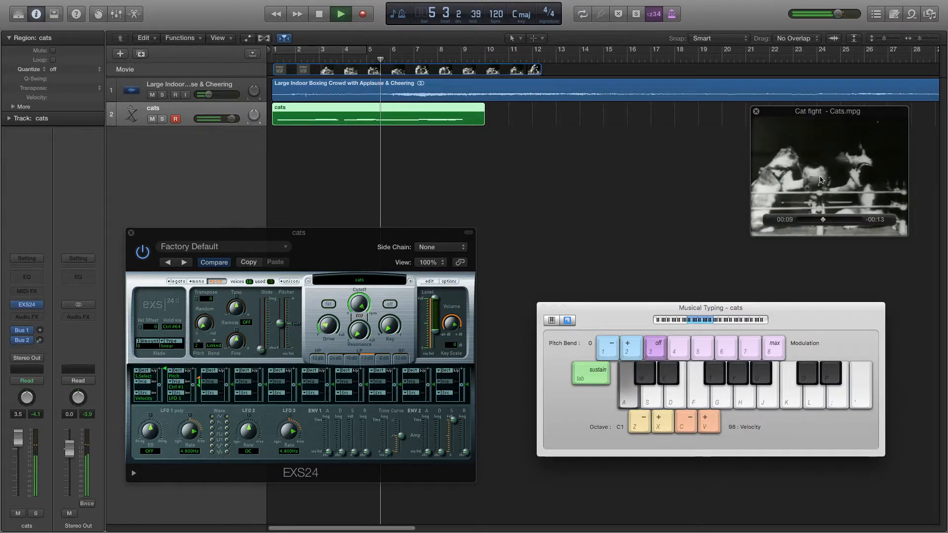
mouse_move(806, 186)
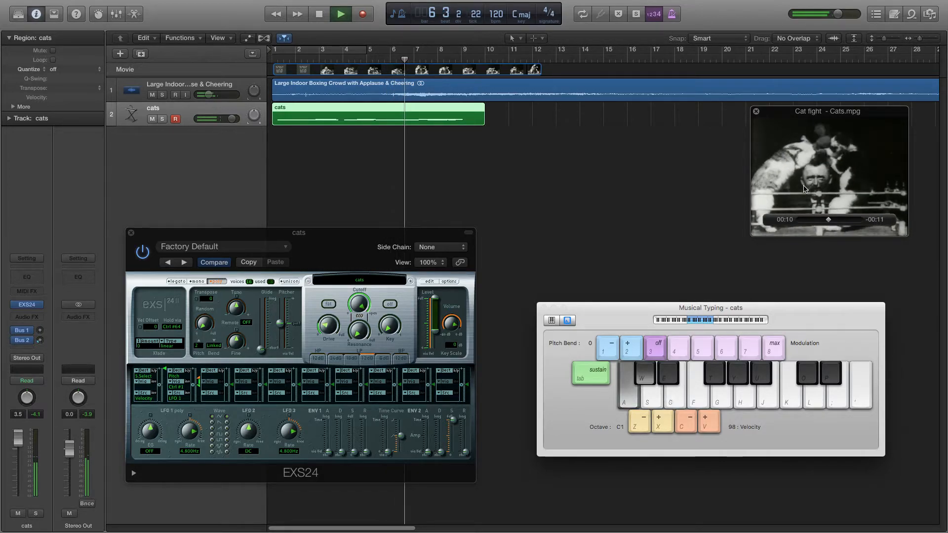
key("space")
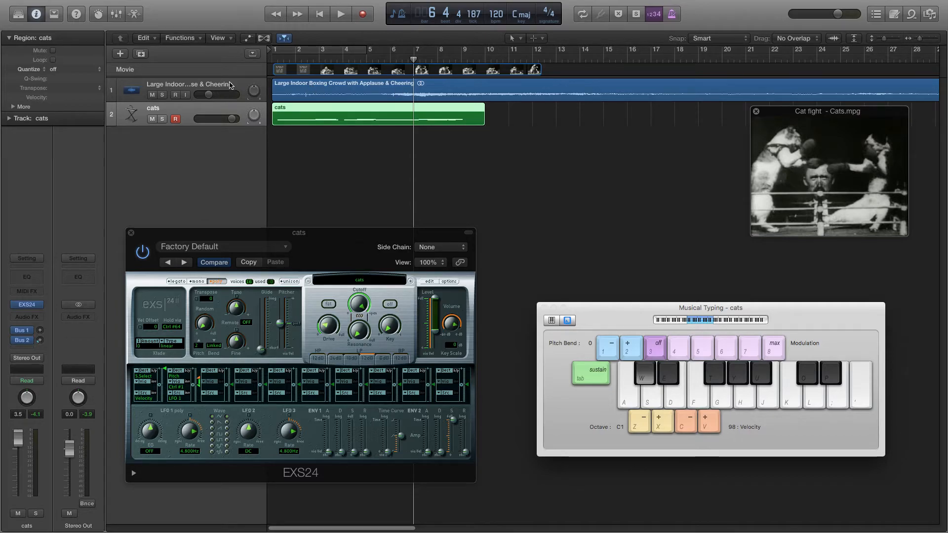
- Select the Large Indoor Boxing Crowd with Applause & Cheering region
left_click(270, 91)
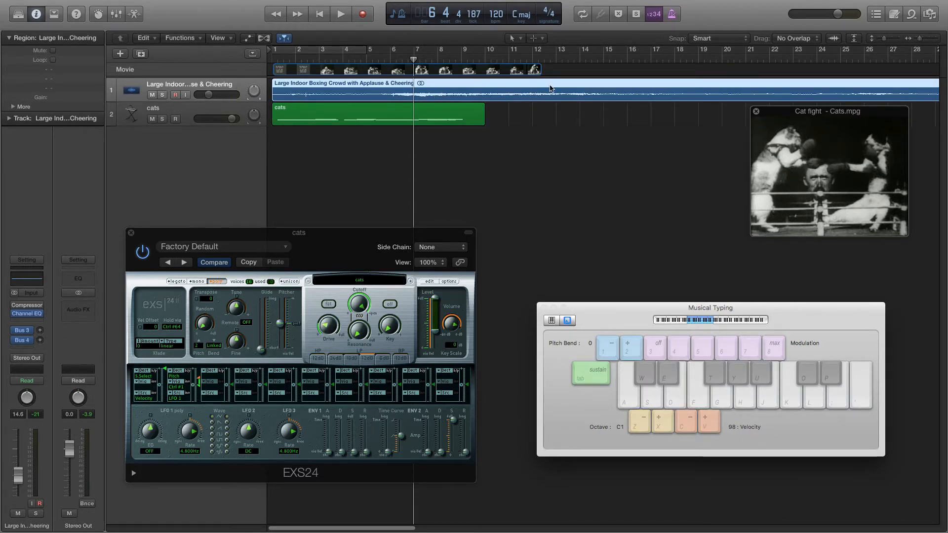